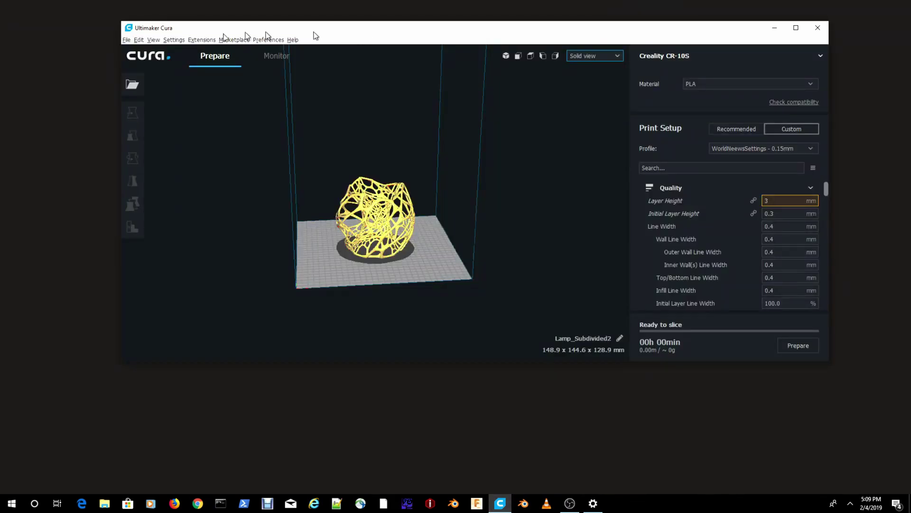
# Narrow the Cura window from its left edge so it fills the right side of the screen
pyautogui.moveTo(118, 22); pyautogui.dragTo(430, 24)
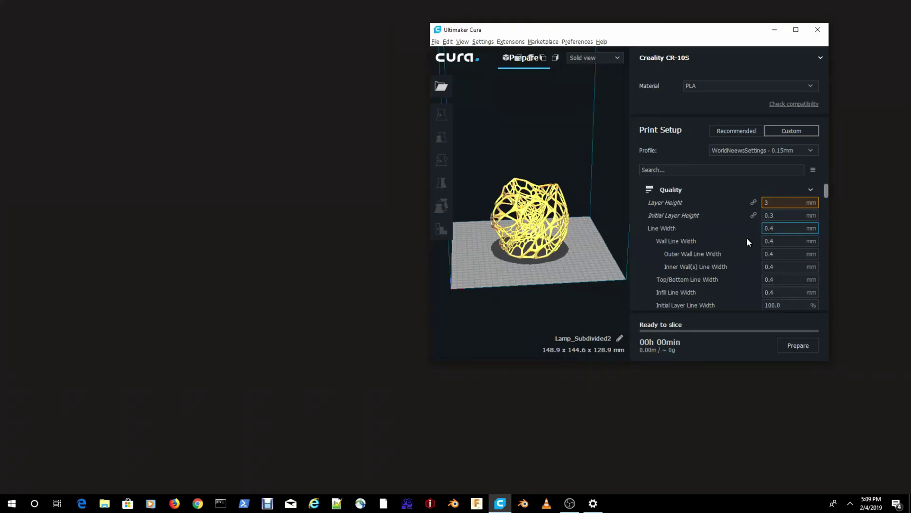
pyautogui.moveTo(713, 214)
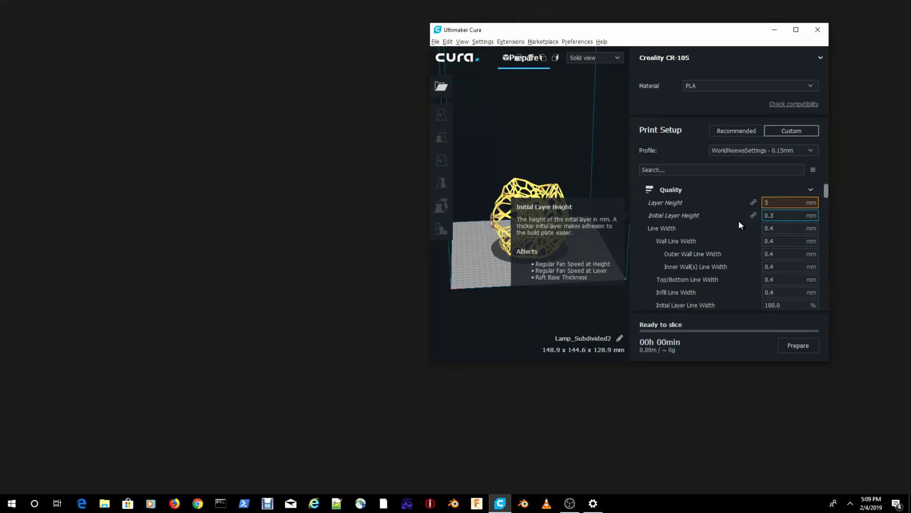
# Bring up the Open file(s) dialog on the Cellular_Lamp folder and move it left of Cura
pyautogui.click(440, 87)
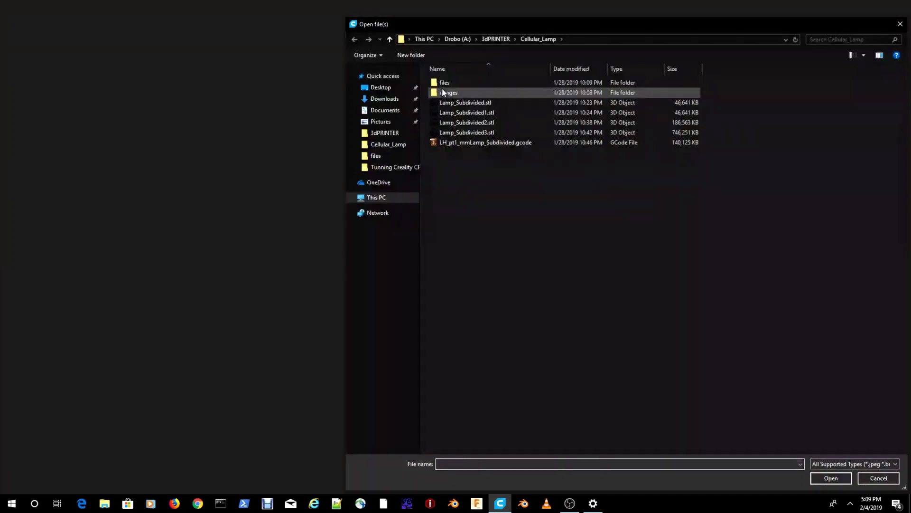
pyautogui.moveTo(680, 25); pyautogui.dragTo(351, 19)
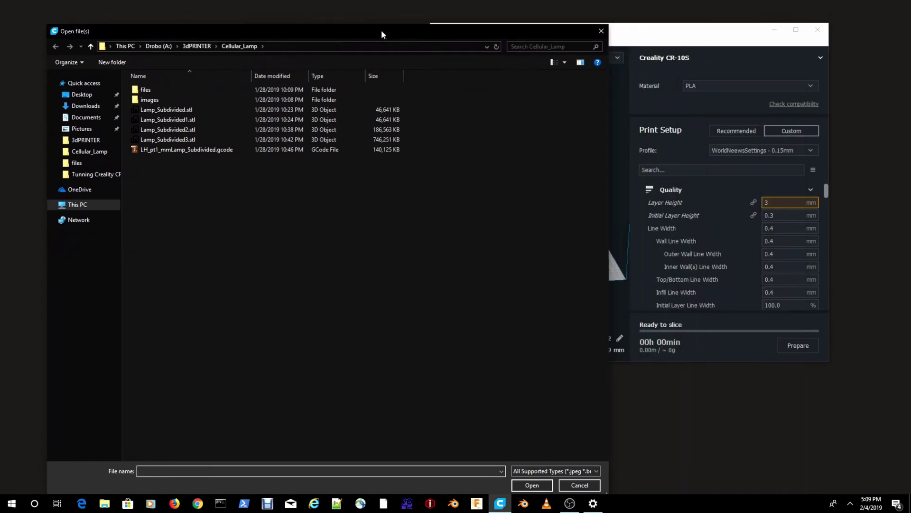